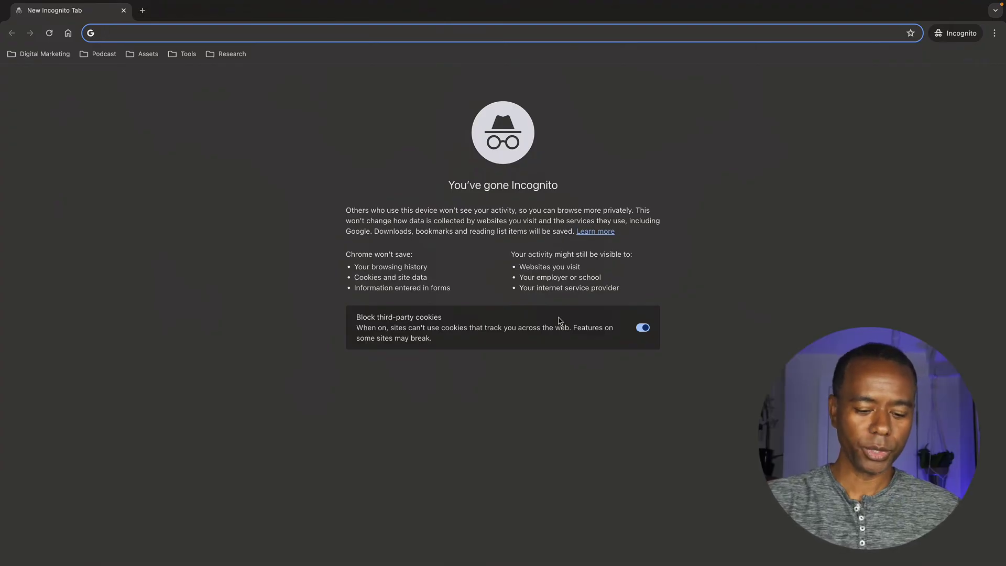
# - Load voice.google.com in Chrome to reach the 'Select a Google Voice number' page
pyautogui.write('voice')
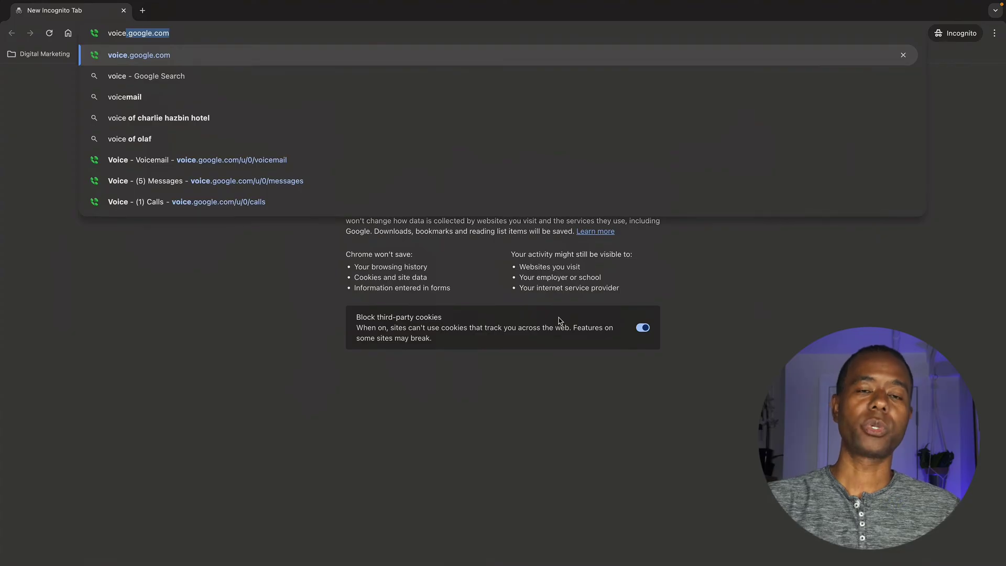
pyautogui.press('Return')
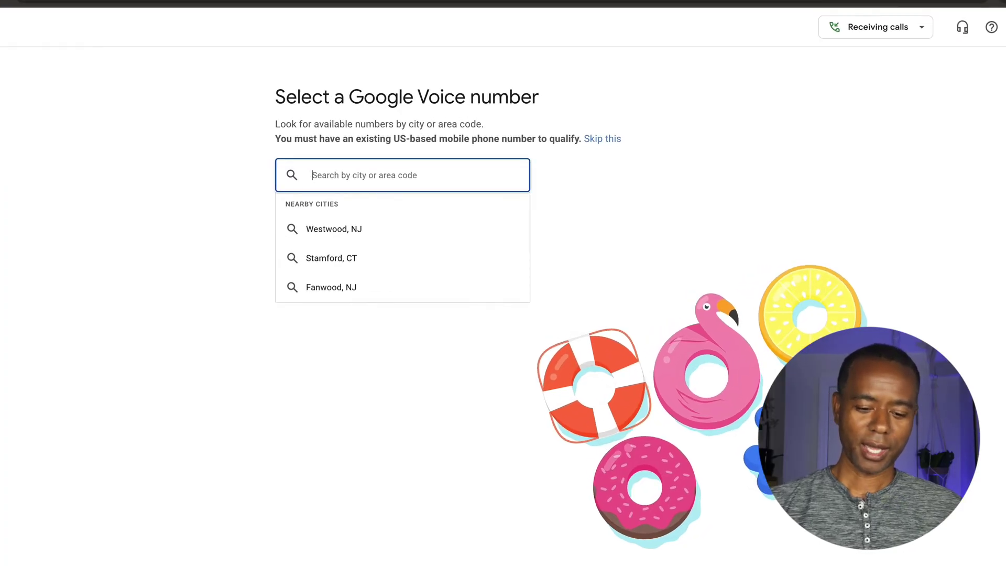
# - Drop the empty Miami search, browse Westwood, NJ numbers, and claim an Erskine Lakes, NJ number
pyautogui.write('Miami')
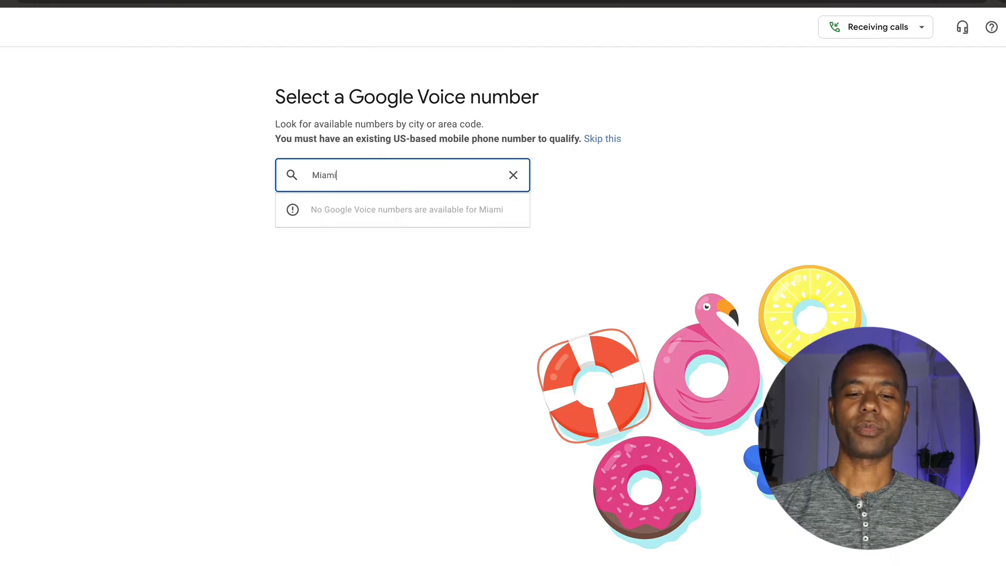
pyautogui.press('BackSpace')
pyautogui.press('BackSpace')
pyautogui.press('BackSpace')
pyautogui.press('BackSpace')
pyautogui.press('BackSpace')
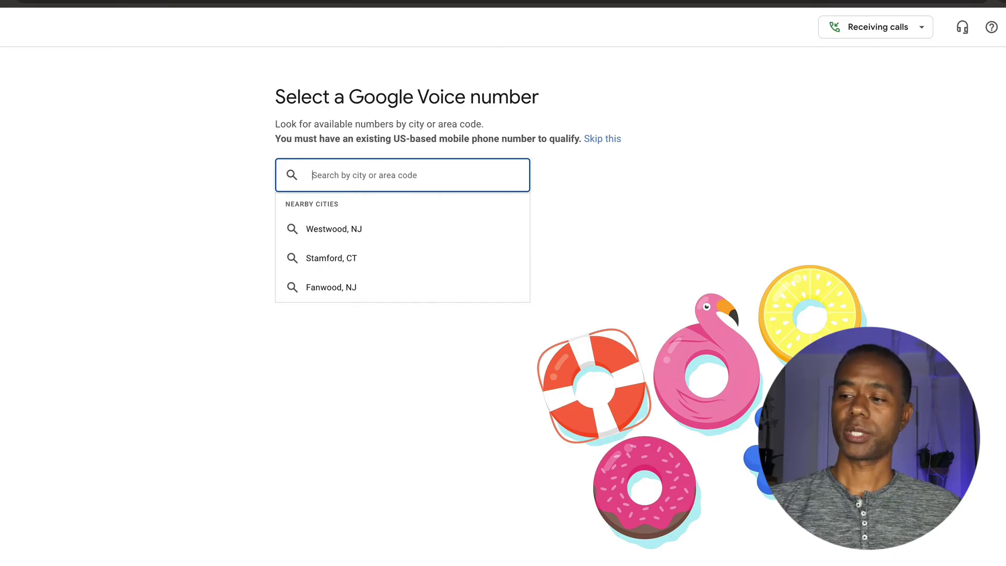
pyautogui.click(337, 234)
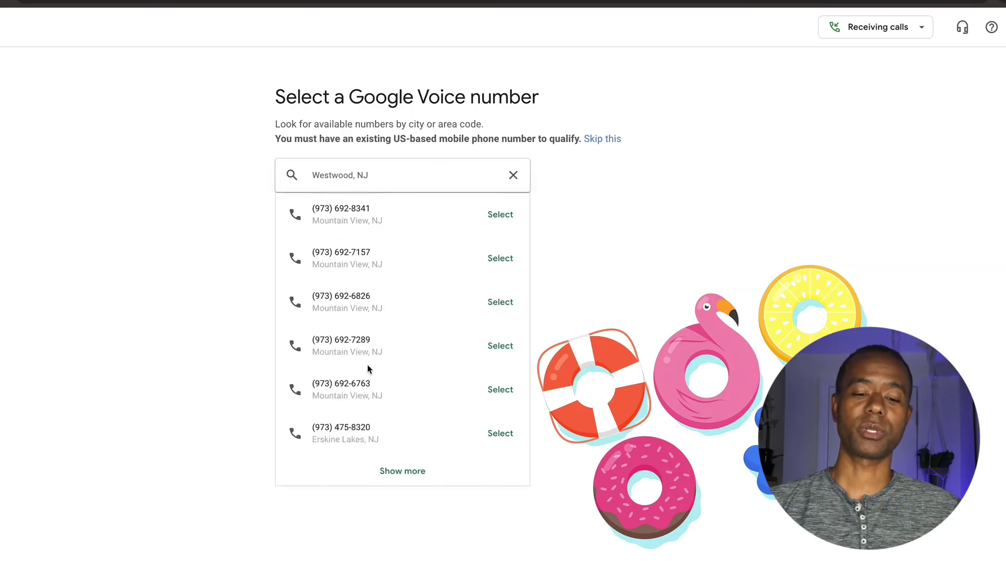
pyautogui.click(412, 480)
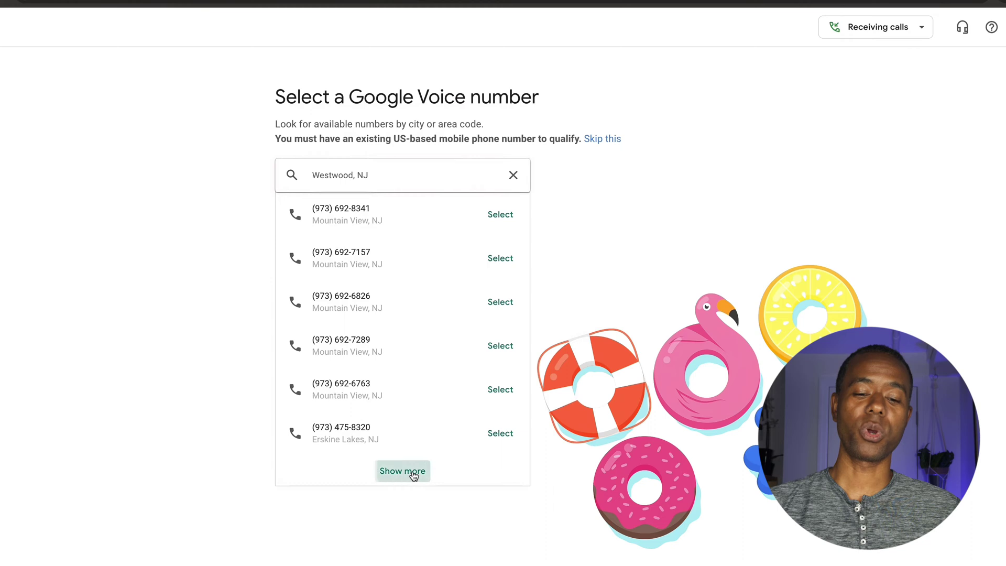
pyautogui.scroll(-5, 399, 445)
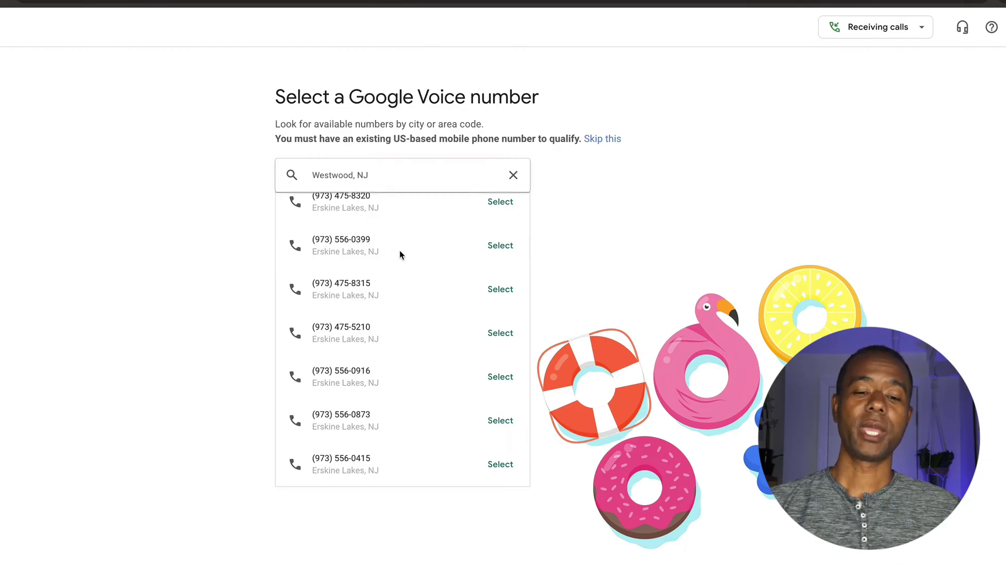
pyautogui.click(497, 246)
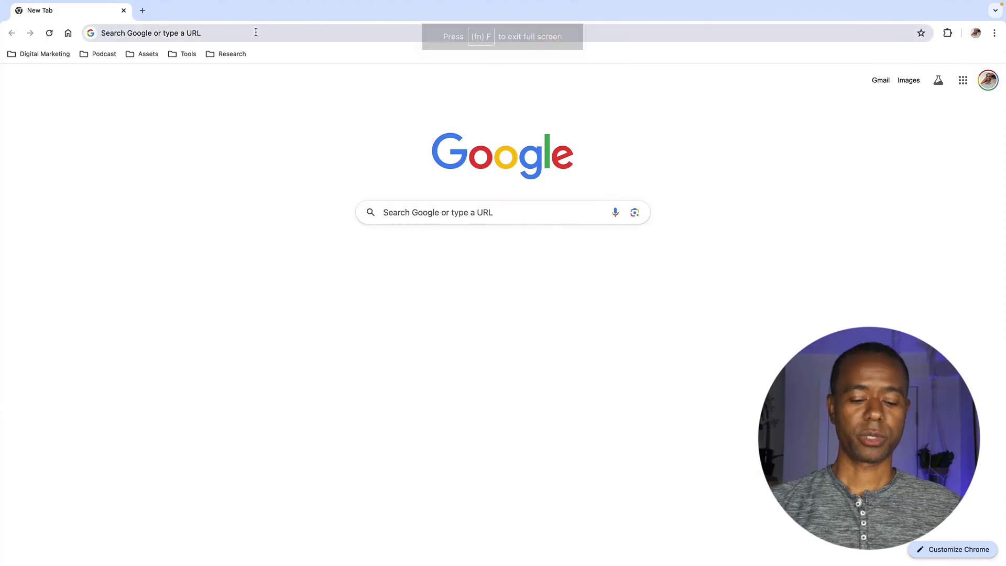
# - Load voice.google.com in a new tab to show the voicemail list with 5 unread messages
pyautogui.click(255, 32)
pyautogui.write('voice.google.com')
pyautogui.press('Return')
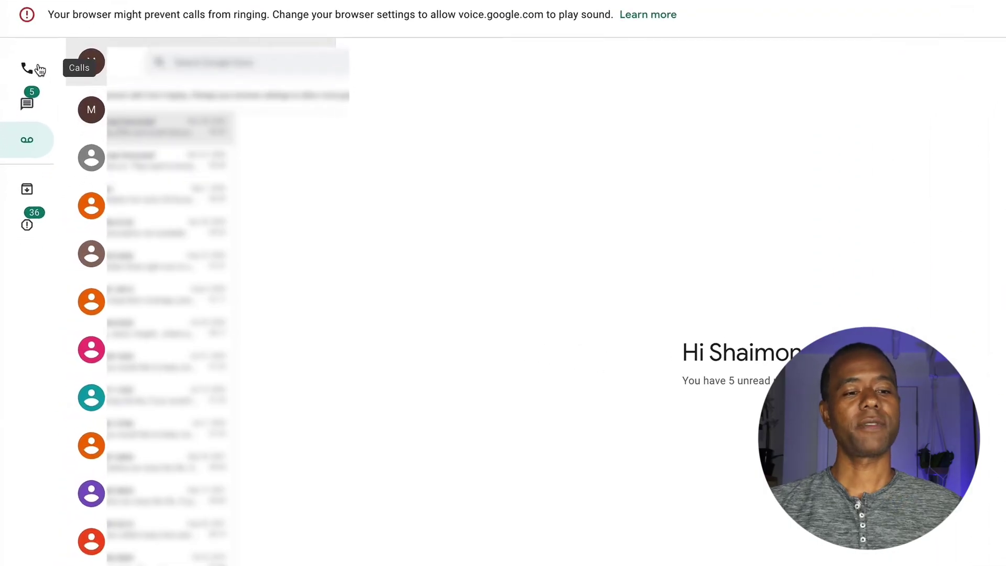
# - Browse the Calls, Messages, Voicemail and Archive lists, then scroll through the Spam list
pyautogui.click(28, 69)
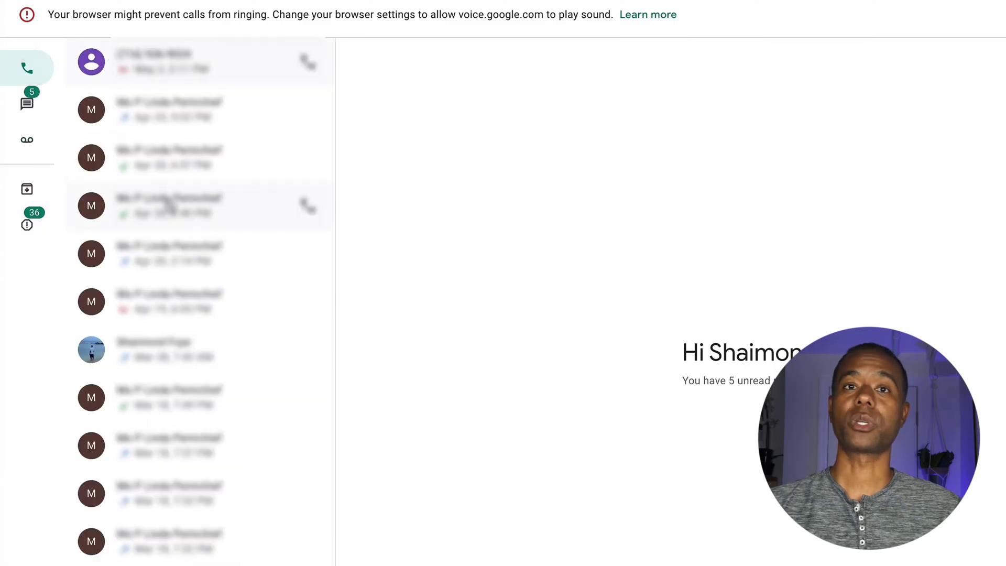
pyautogui.click(29, 111)
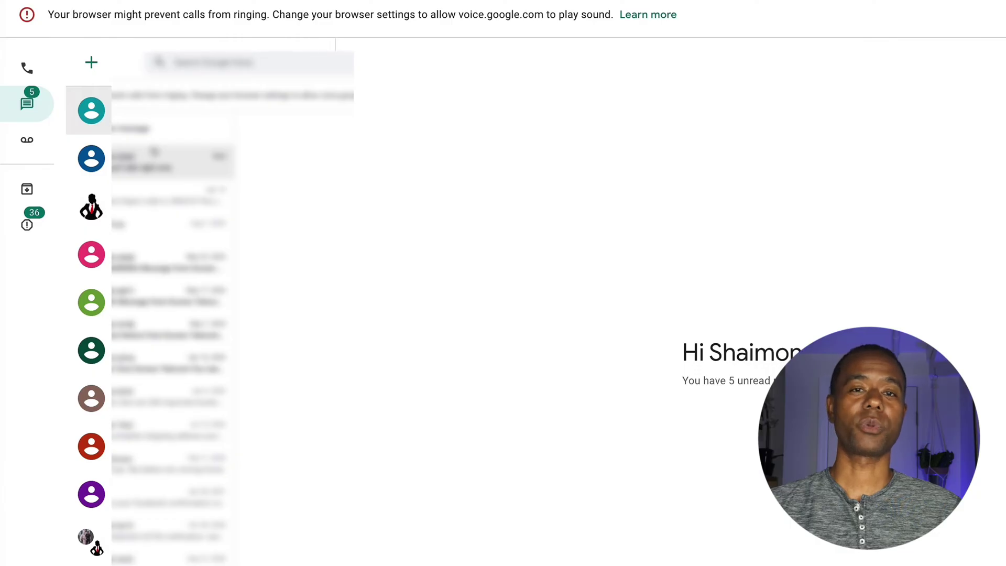
pyautogui.click(26, 143)
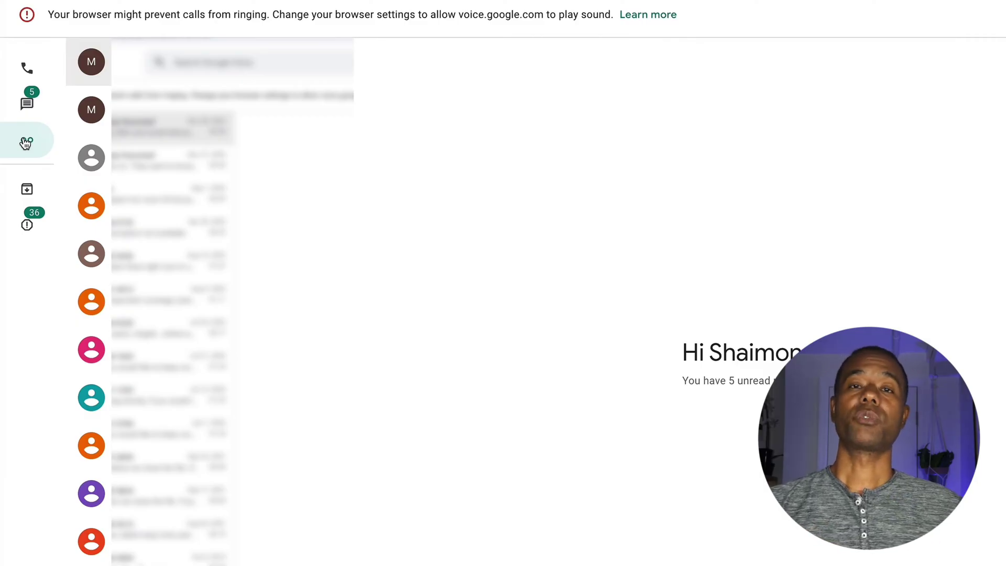
pyautogui.click(26, 188)
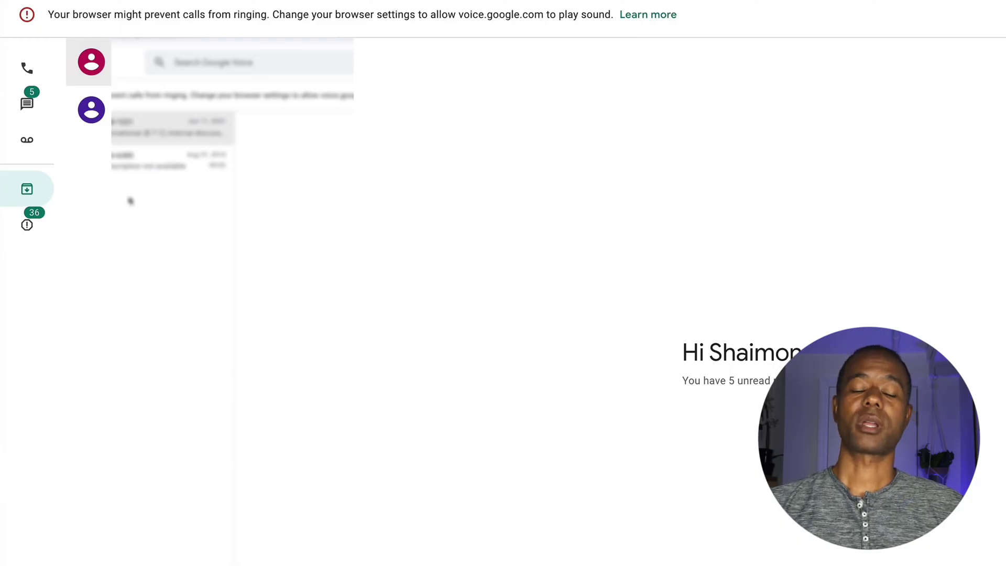
pyautogui.click(26, 227)
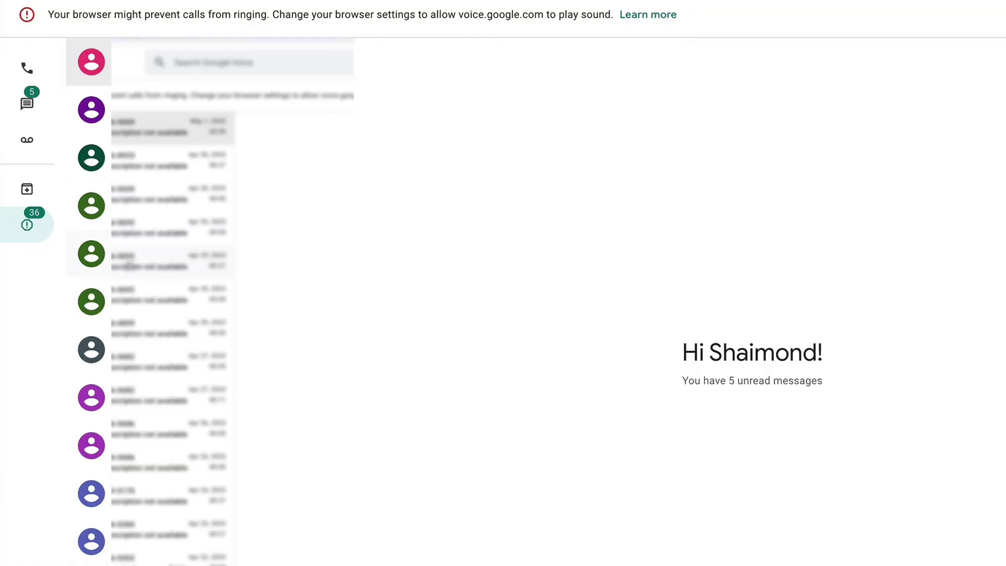
pyautogui.scroll(-7, 130, 266)
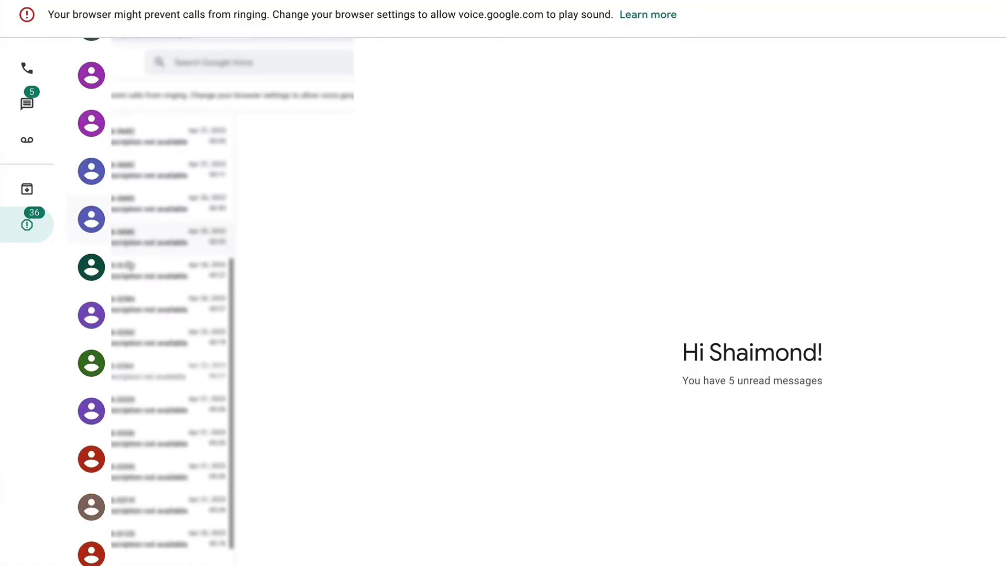
pyautogui.scroll(1, 130, 266)
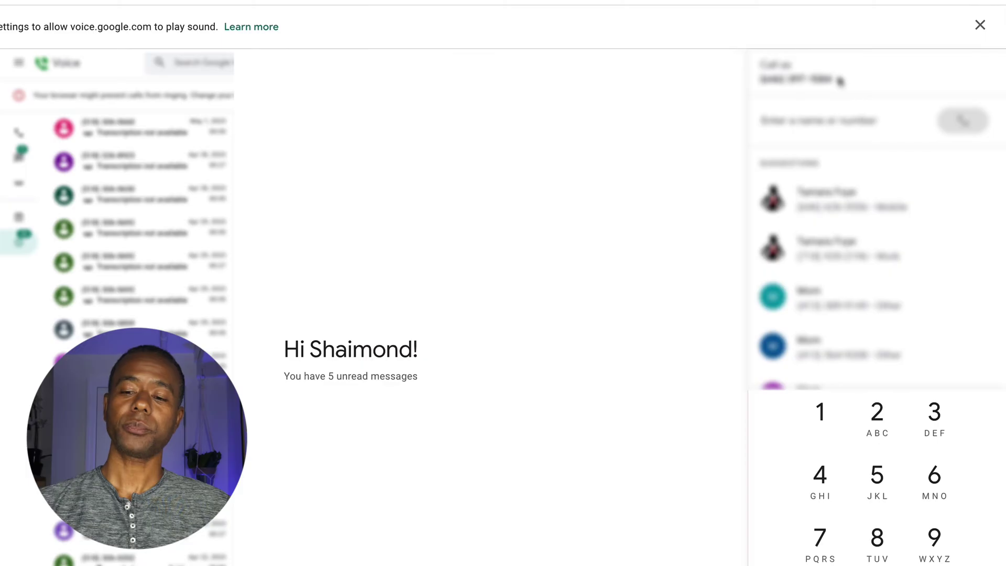
pyautogui.click(806, 121)
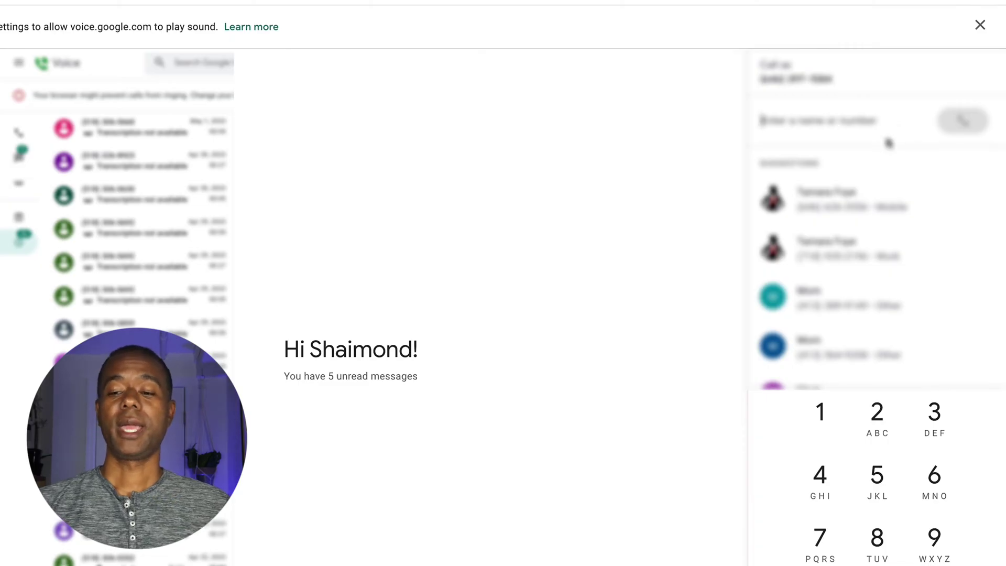
pyautogui.scroll(-3, 841, 292)
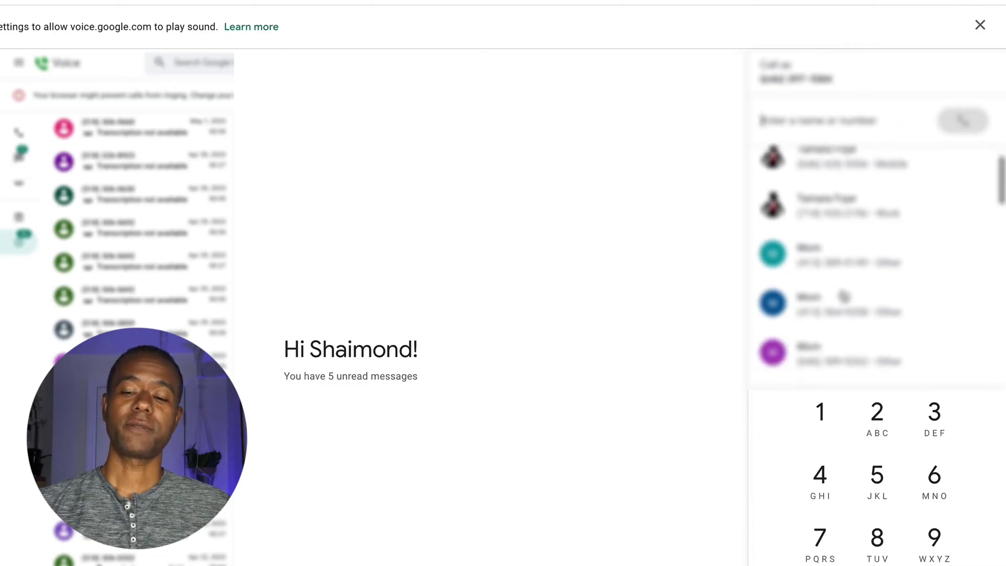
pyautogui.scroll(-1, 843, 296)
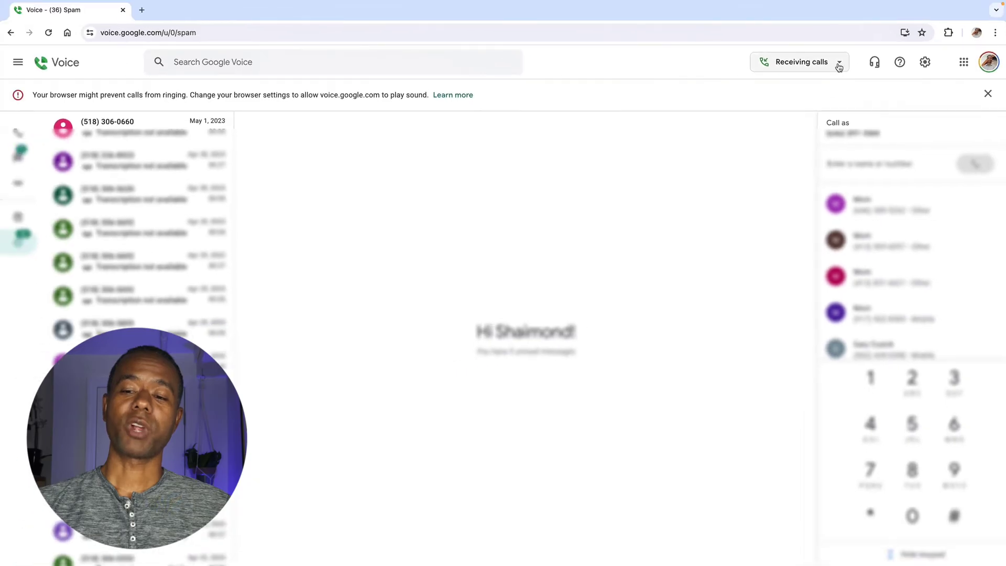
# - Review the Do not disturb availability and microphone, ringing and speaker options, then open Settings
pyautogui.click(839, 67)
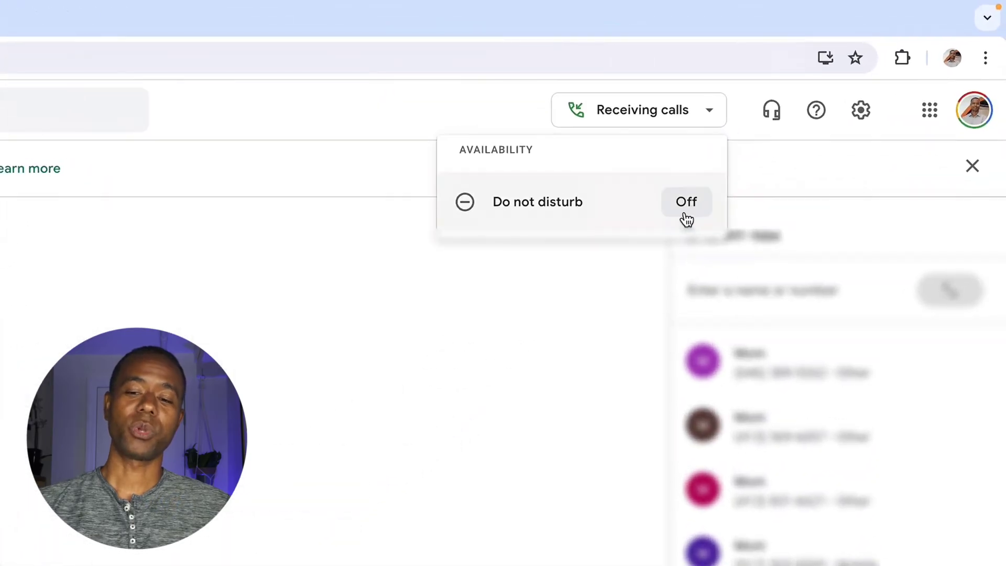
pyautogui.click(509, 104)
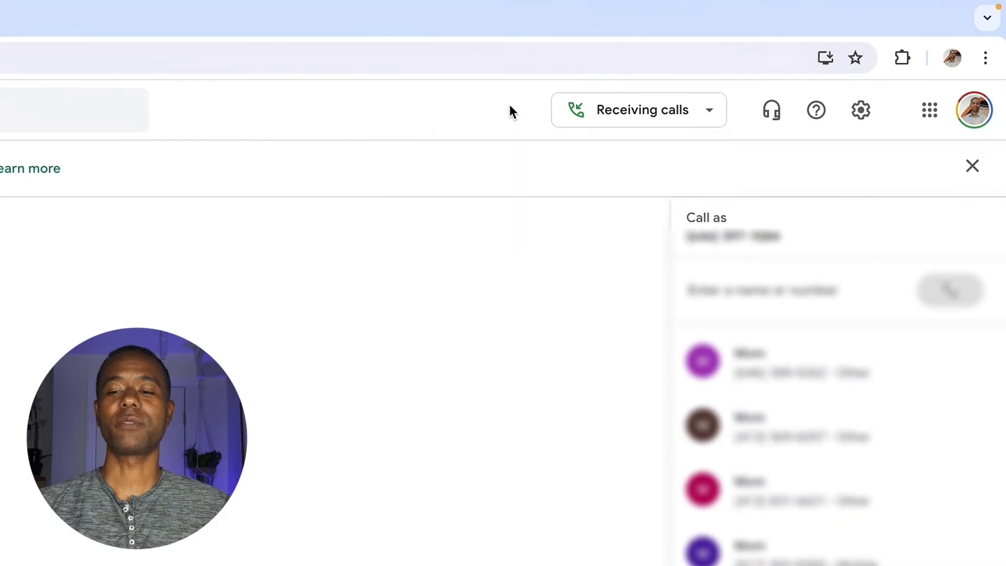
pyautogui.click(771, 113)
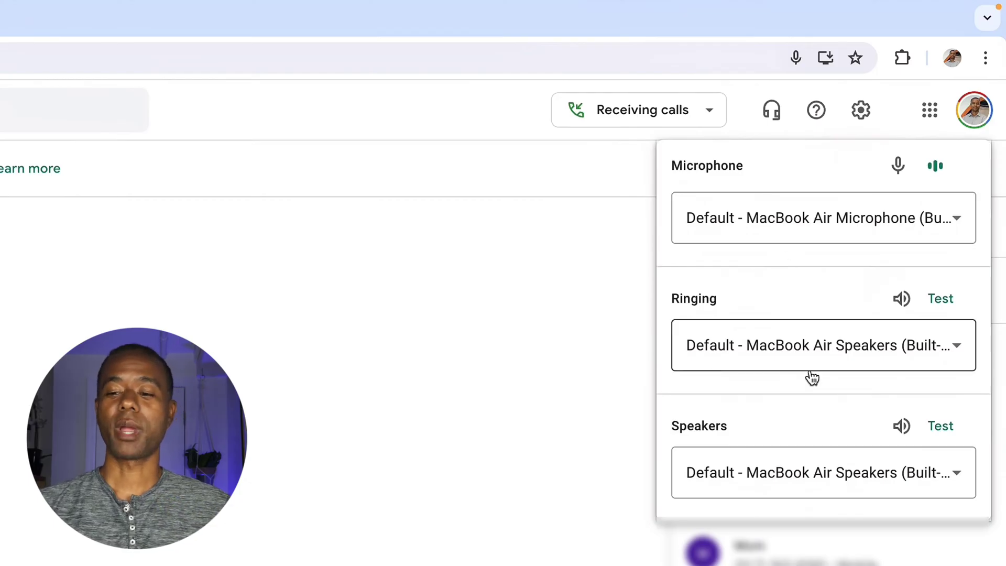
pyautogui.click(813, 113)
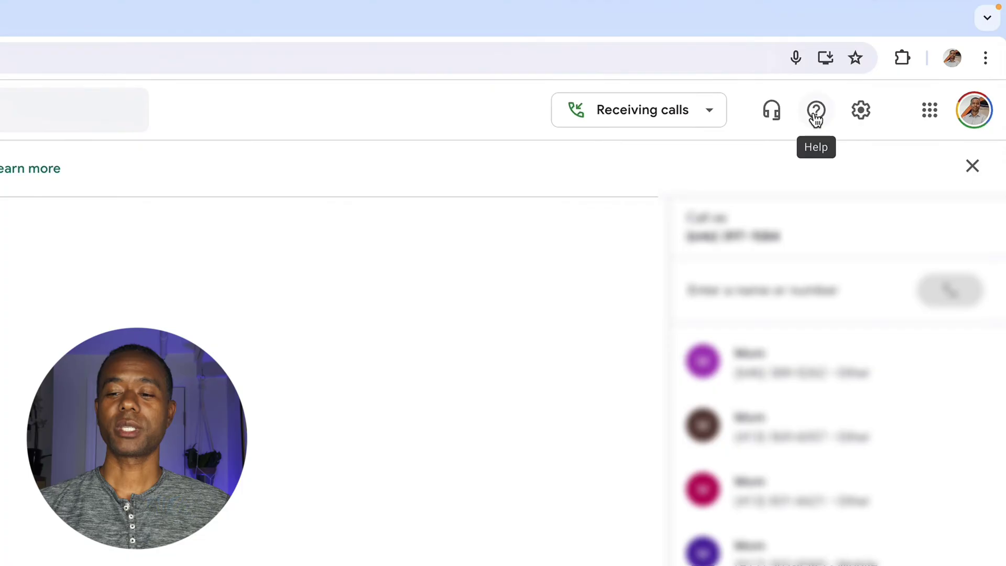
pyautogui.click(861, 114)
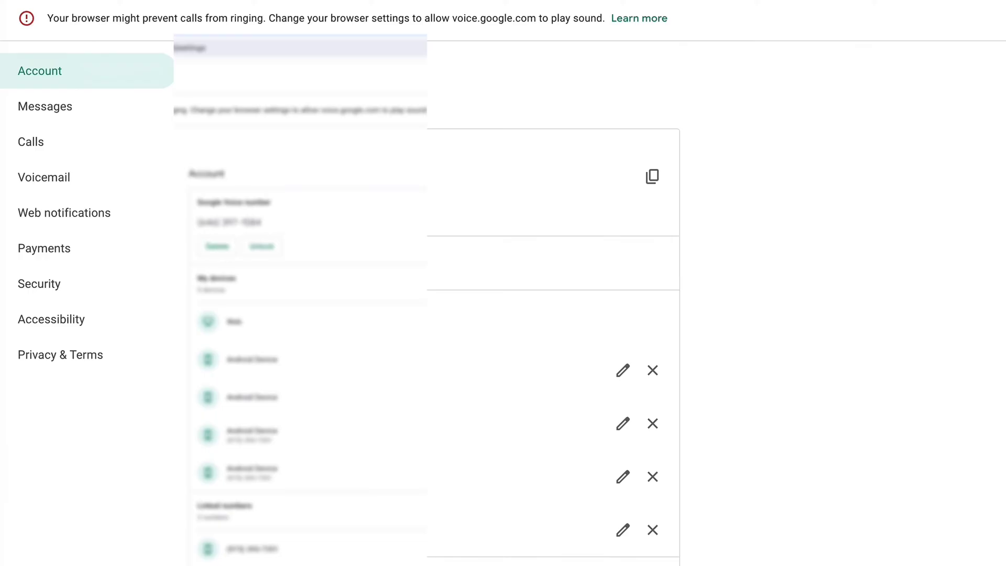
# - Scroll the Account settings, then jump to Messages, Voicemail and Web notifications sections
pyautogui.scroll(-2, 178, 242)
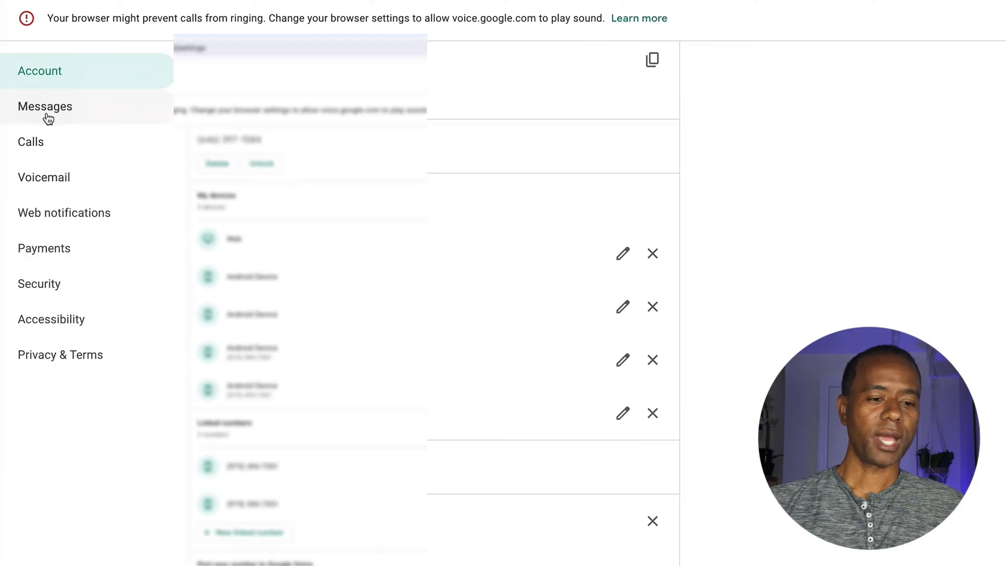
pyautogui.click(48, 119)
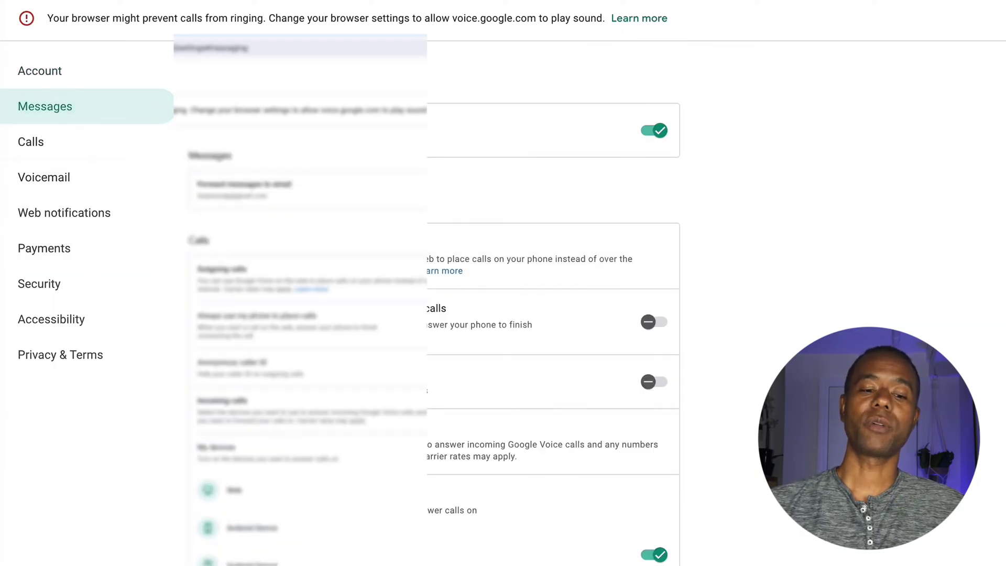
pyautogui.scroll(-7, 427, 304)
pyautogui.scroll(-4, 427, 303)
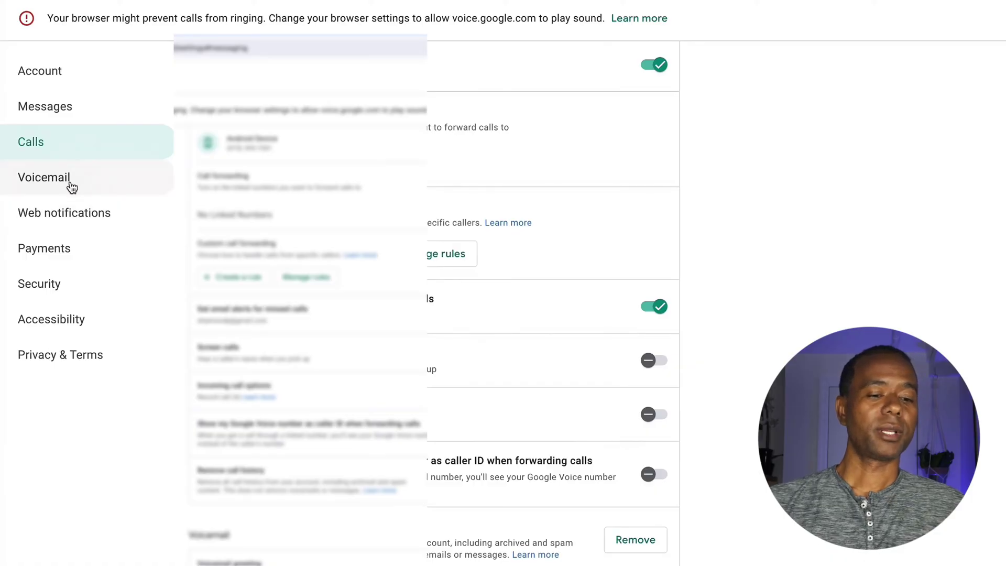
pyautogui.click(71, 188)
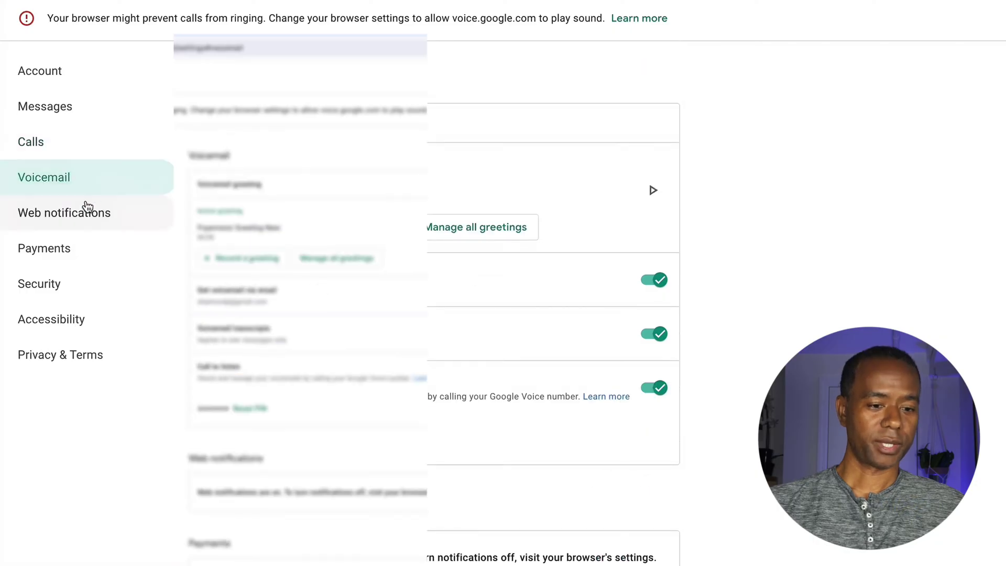
pyautogui.click(77, 218)
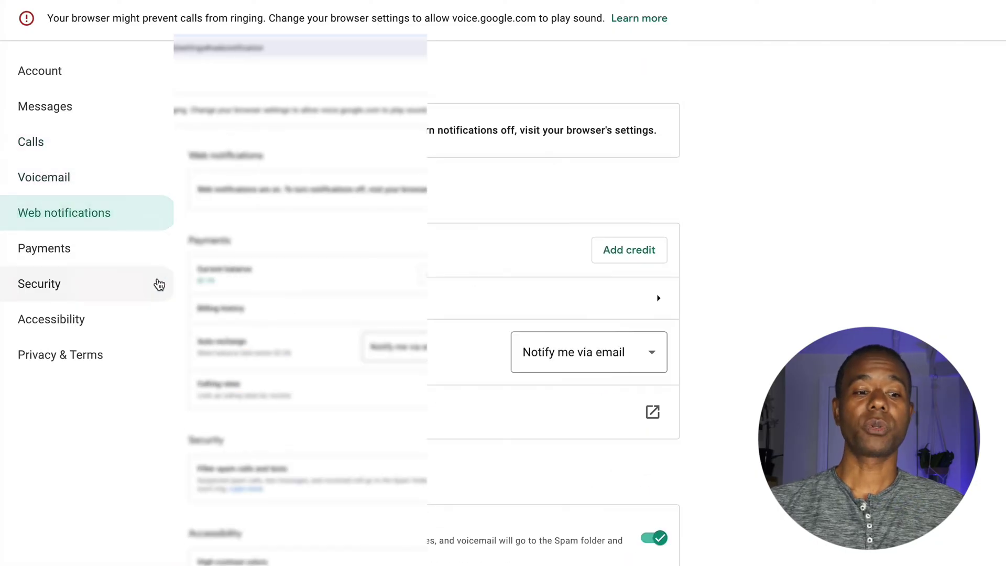